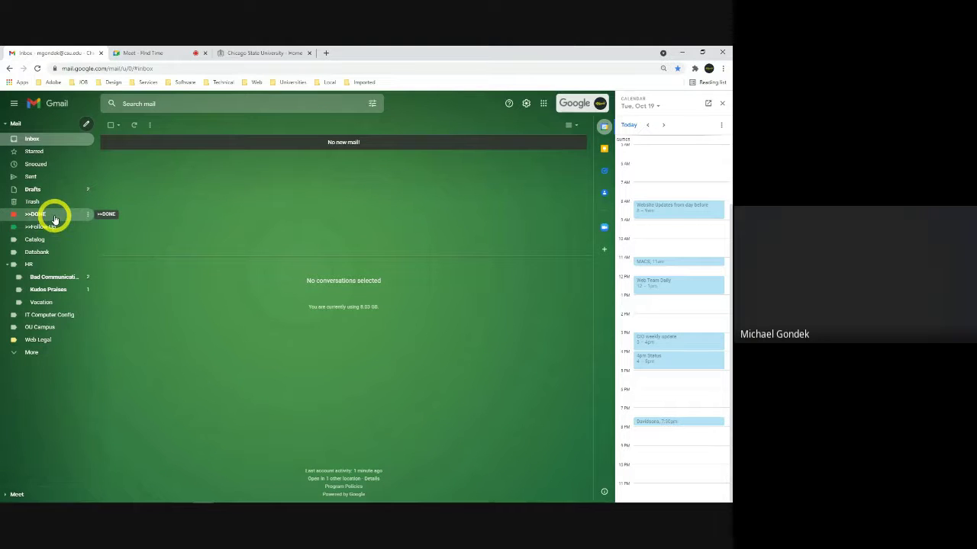
Open the "Fwd: >>Endorsement Application<<" conversation under the >>DONE label and enlarge the reading pane.
left_click(54, 219)
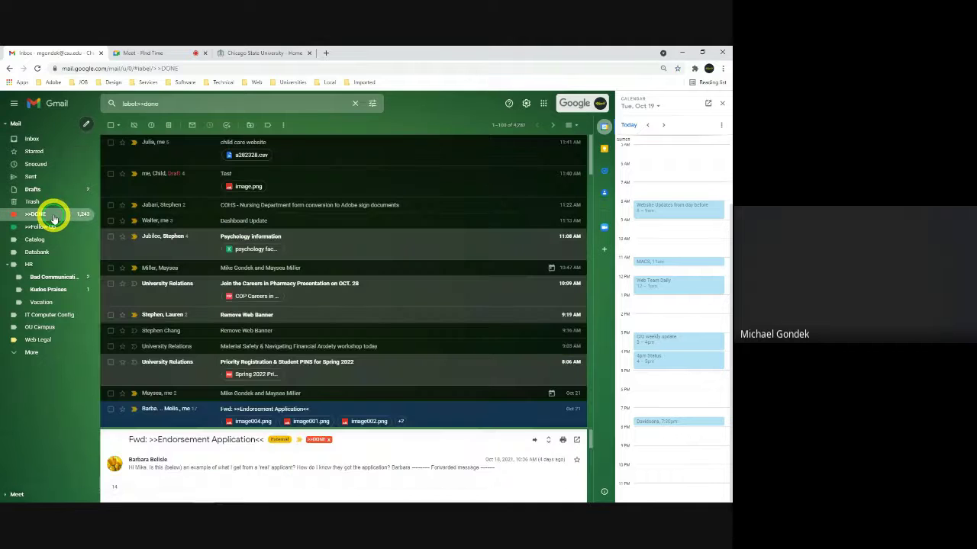
left_click(183, 393)
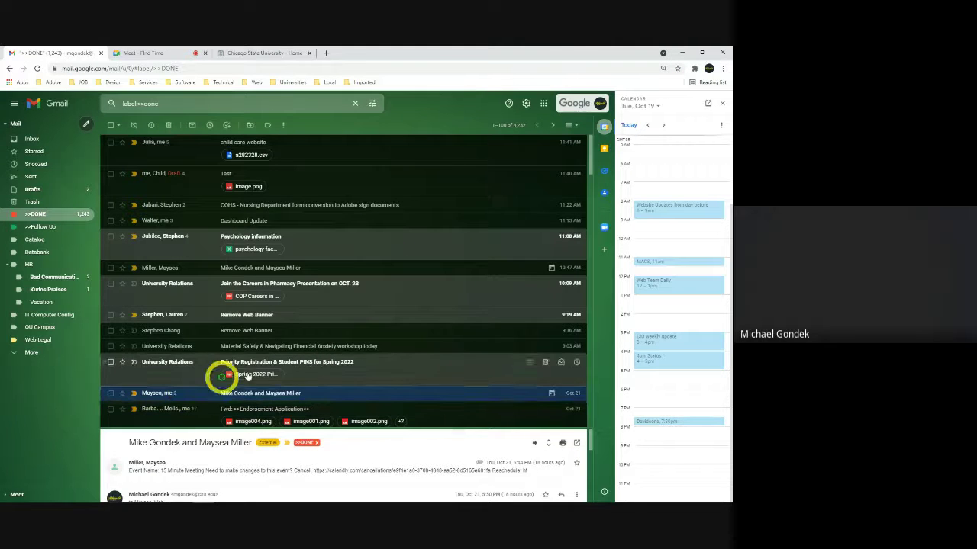
scroll(321, 361, "down", 3)
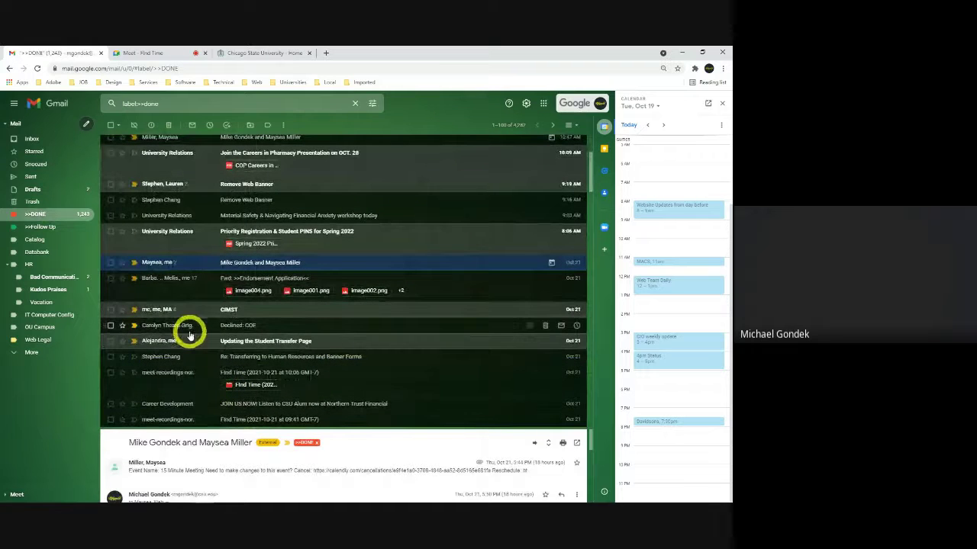
scroll(195, 323, "up", 1)
scroll(195, 323, "up", 2)
left_click(178, 374)
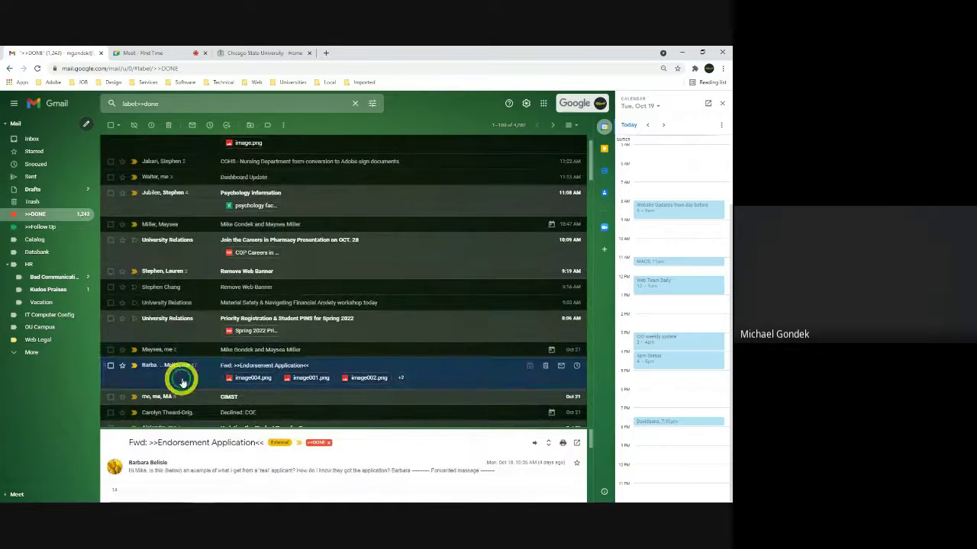
left_click_drag(296, 427, 260, 210)
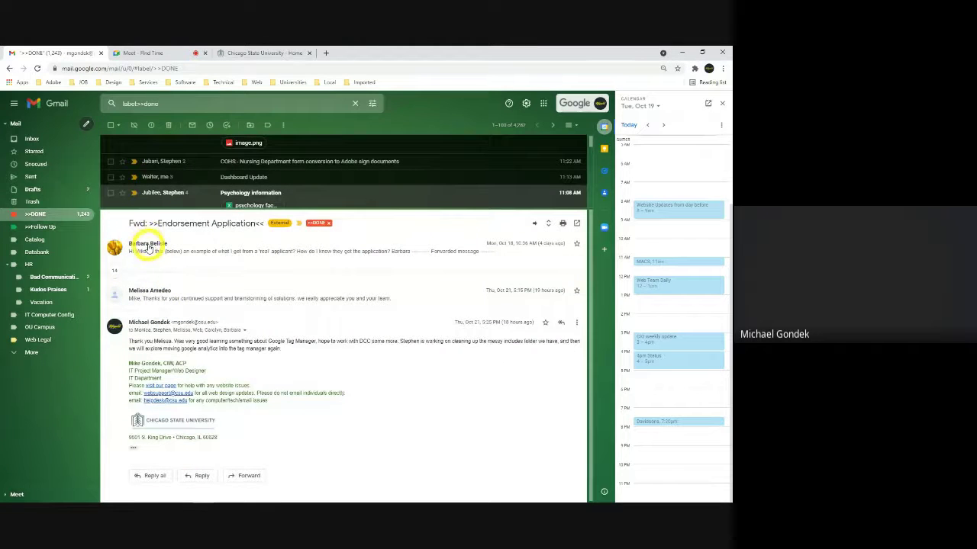
mouse_move(149, 247)
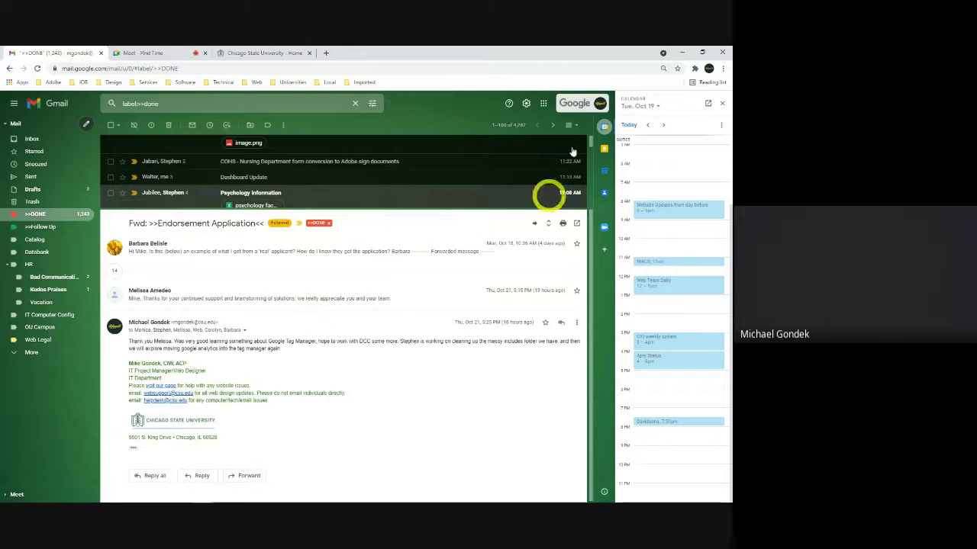
Start a calendar event for today, Fri, Oct 22, from 1:00pm to 2:00pm, and shorten its title to "Endorsement Application".
left_click(628, 124)
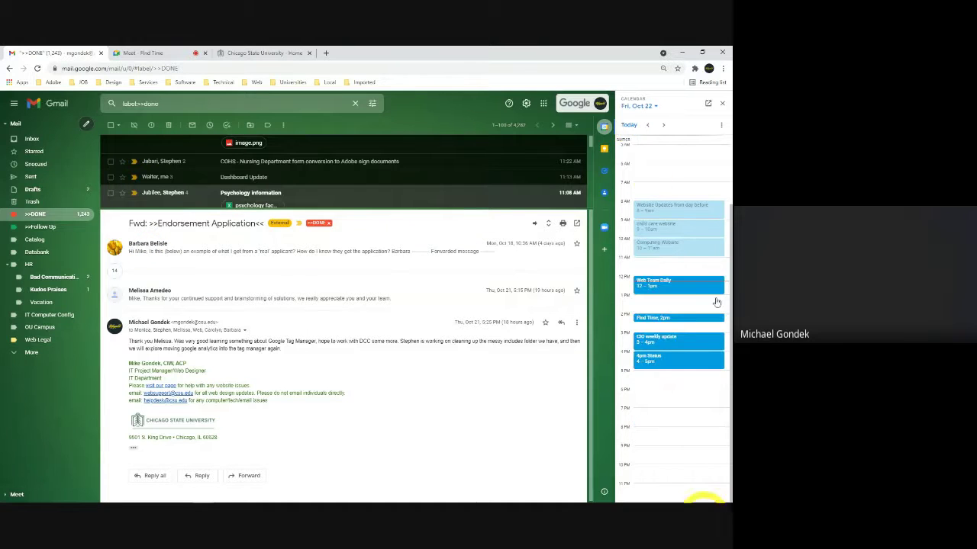
left_click(637, 301)
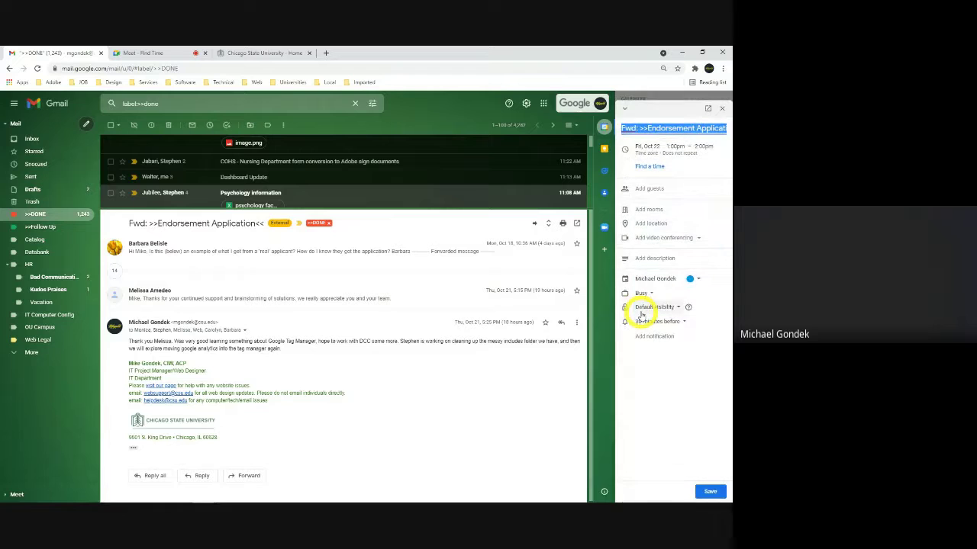
left_click(647, 128)
left_click_drag(647, 128, 615, 128)
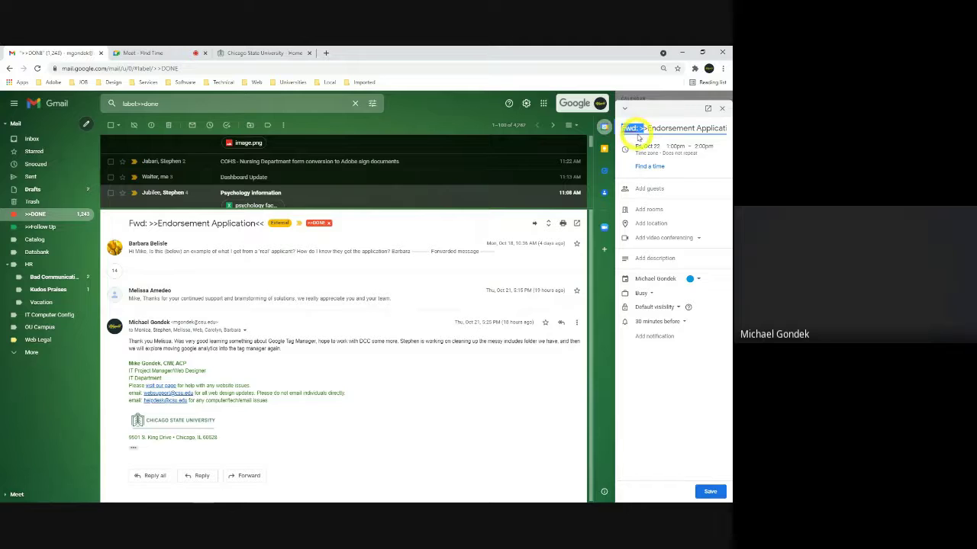
key("BackSpace")
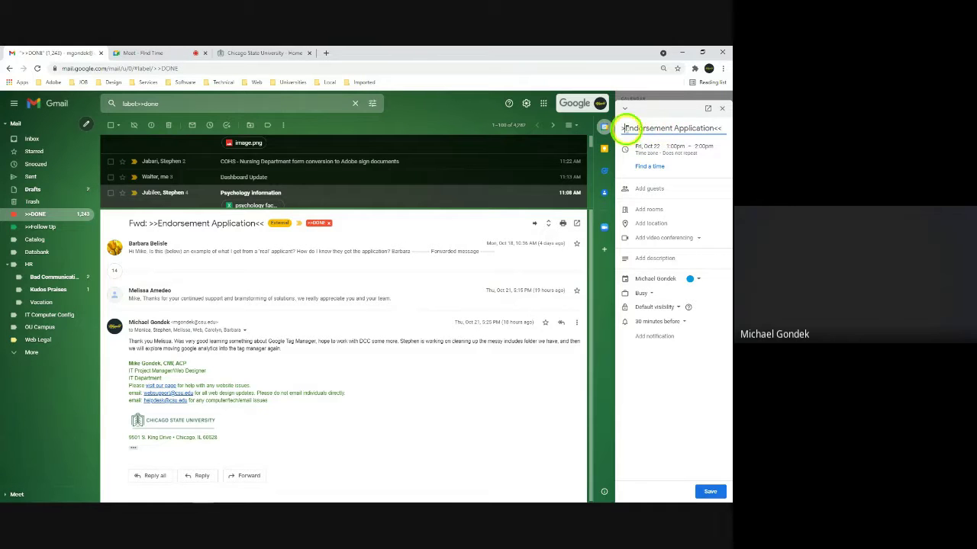
key("Delete")
key("End")
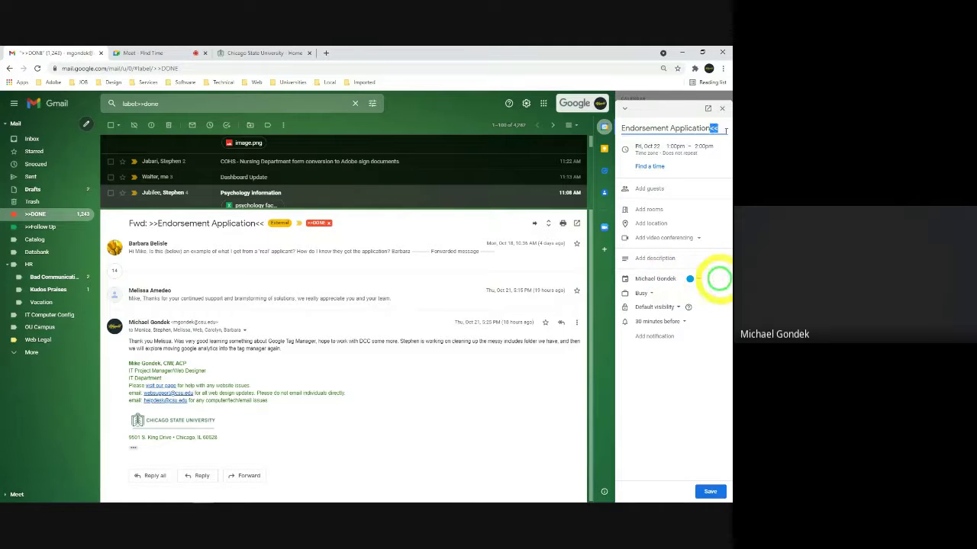
key("BackSpace")
key("BackSpace")
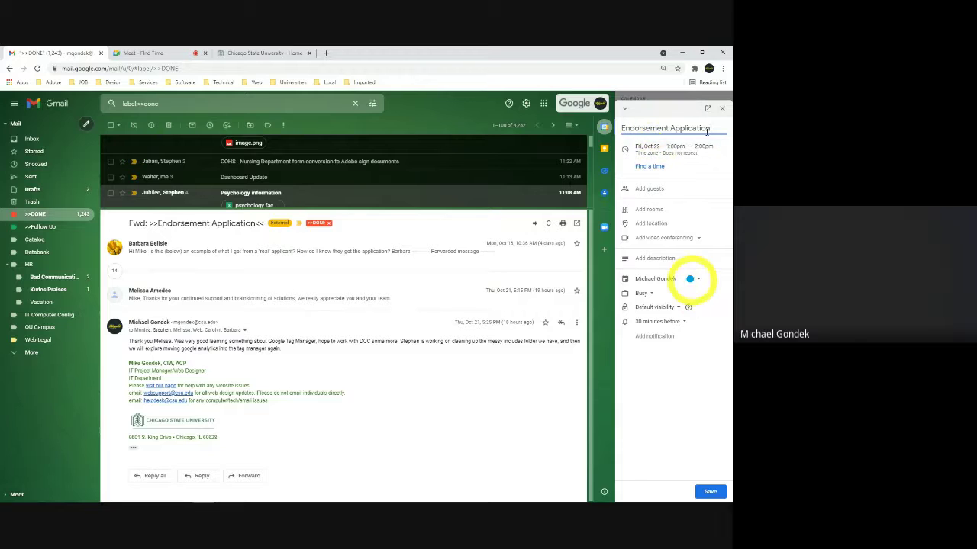
Invite the suggested guests based on the email, excluding the Web Support group, and mark the second-to-last guest as optional.
left_click(665, 188)
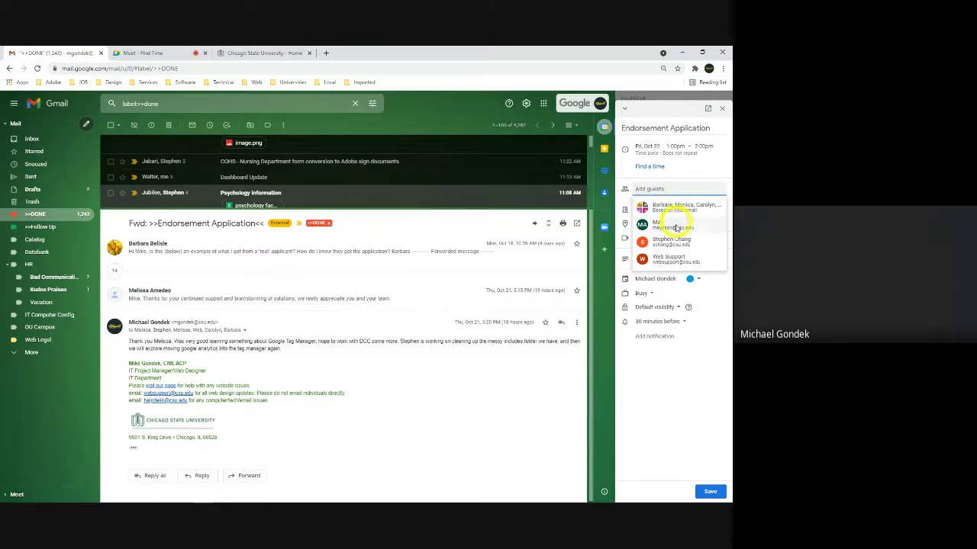
left_click(675, 206)
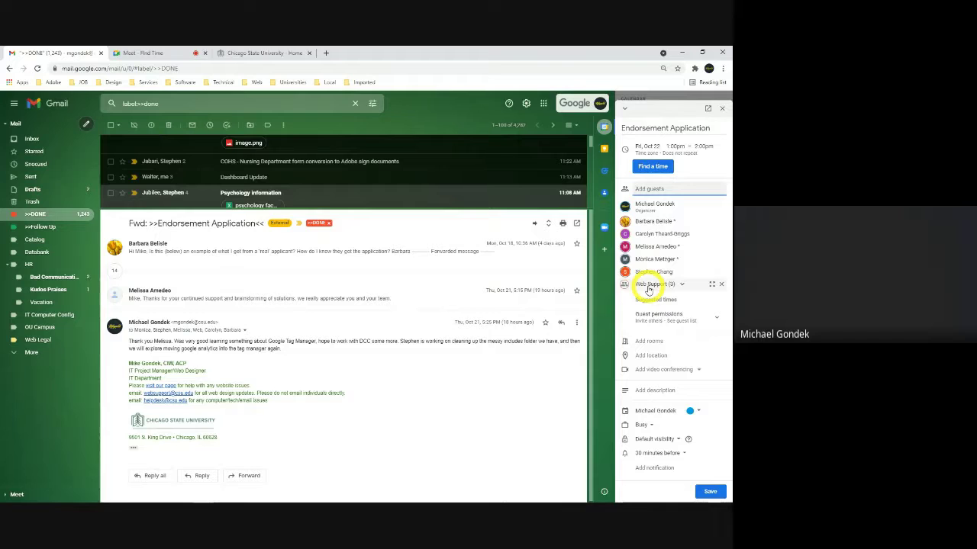
left_click(721, 284)
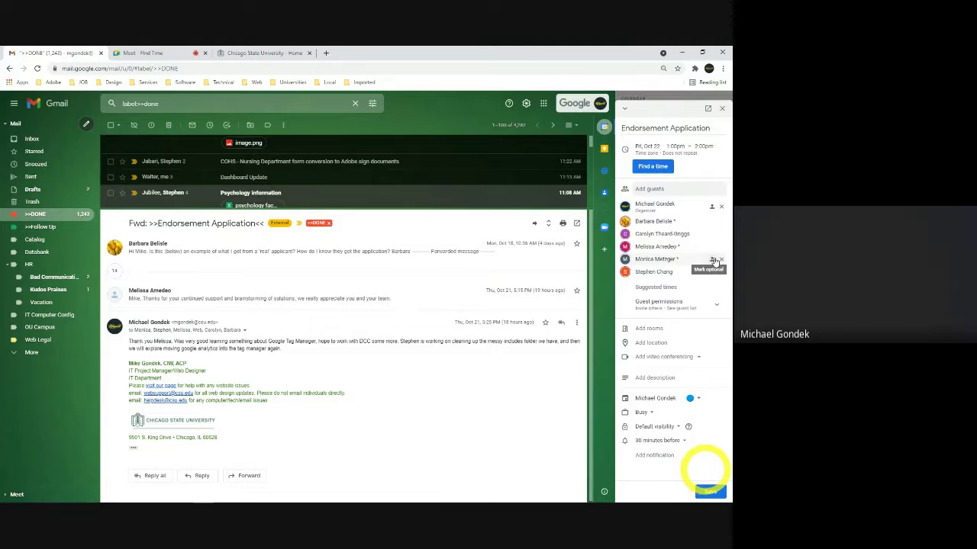
left_click(712, 262)
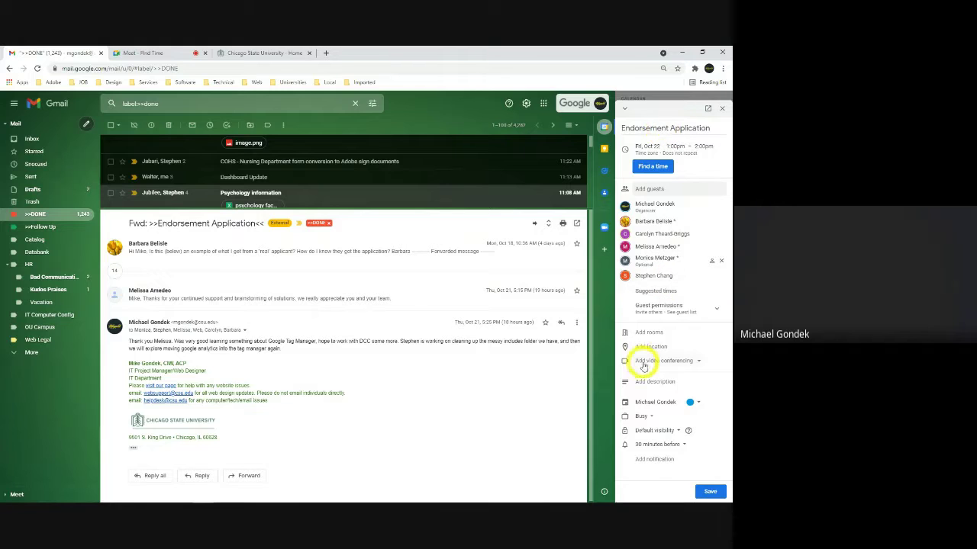
Add Google Meet video conferencing to the event and the description "We wil discuss the navigation of your website.".
left_click(692, 363)
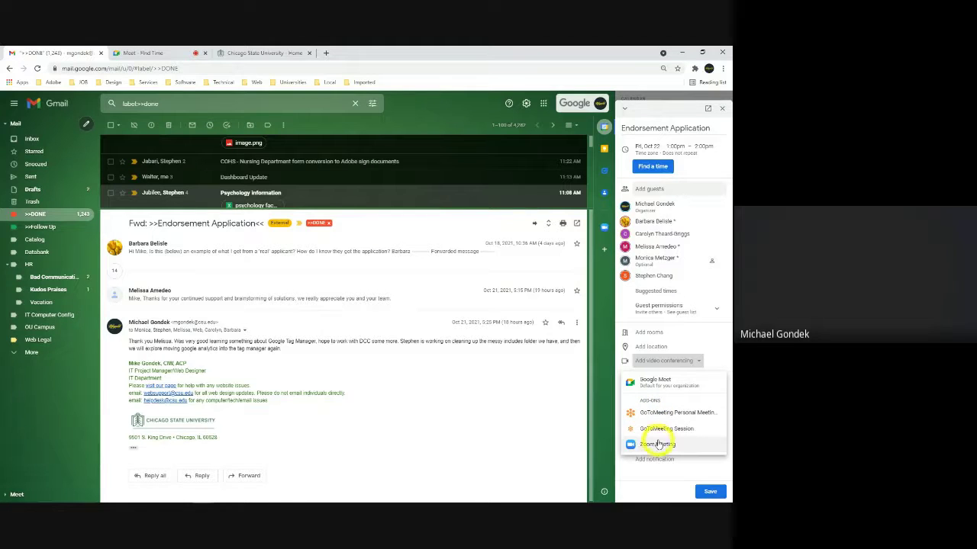
left_click(635, 383)
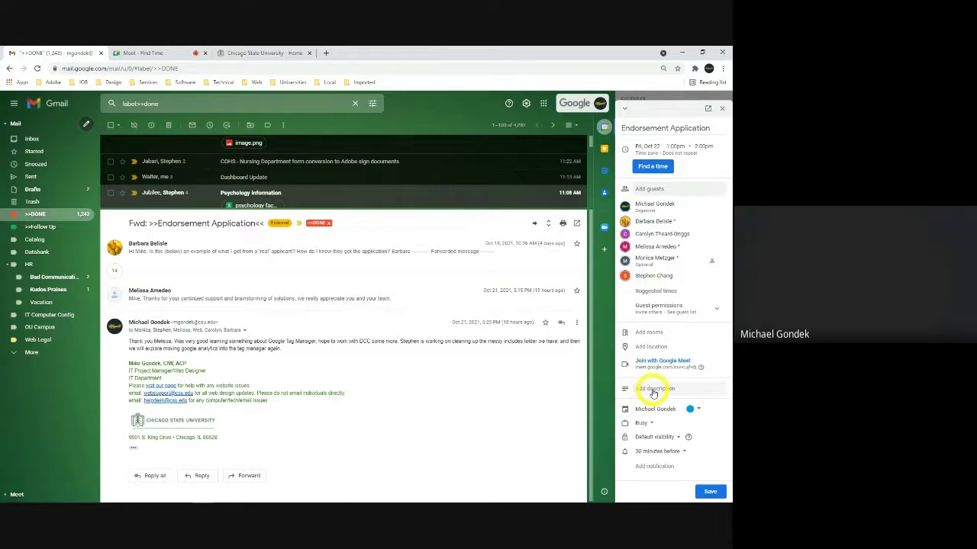
left_click(653, 391)
type("W")
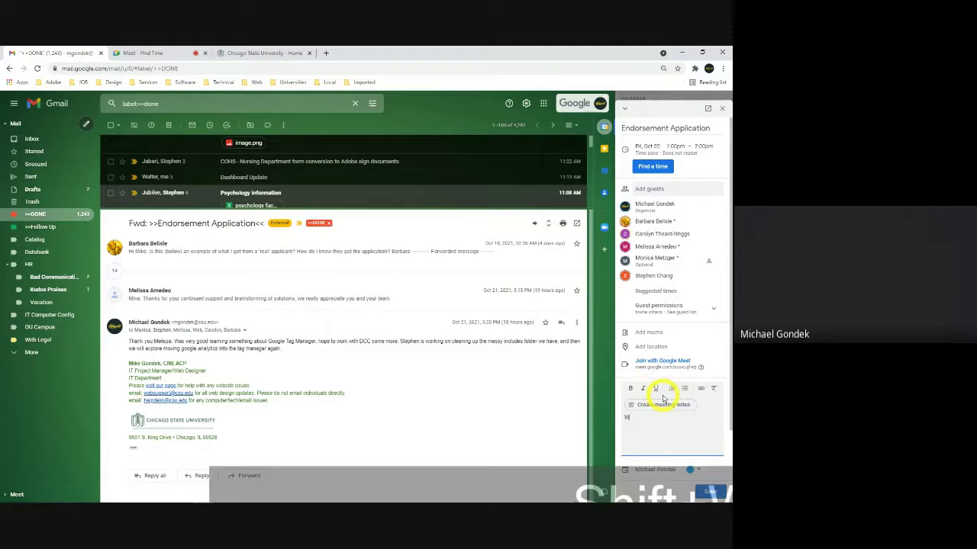
type("e will discu")
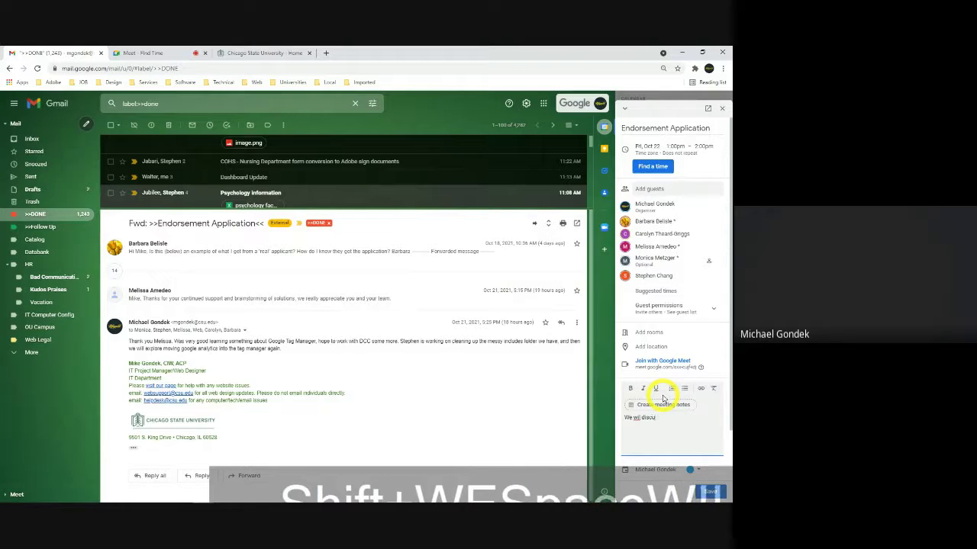
type("s")
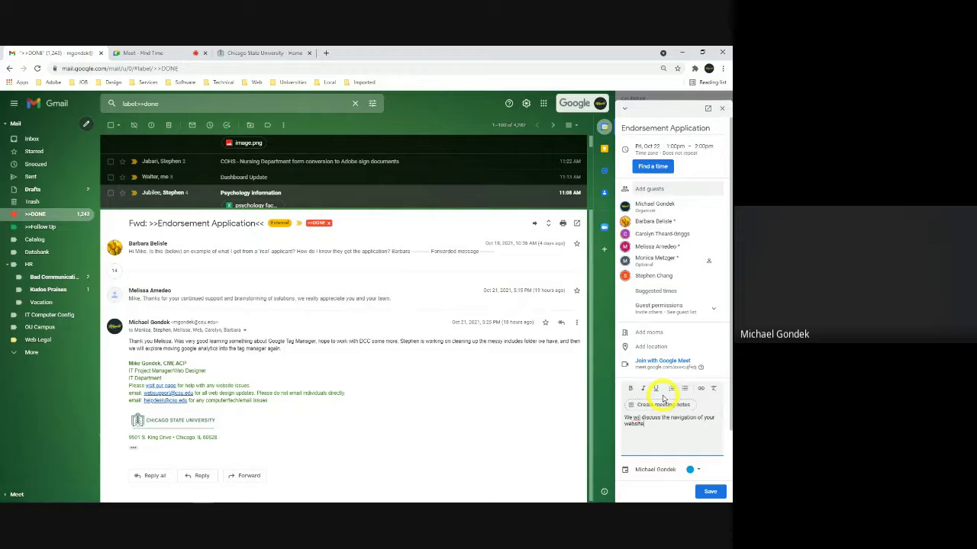
type(".")
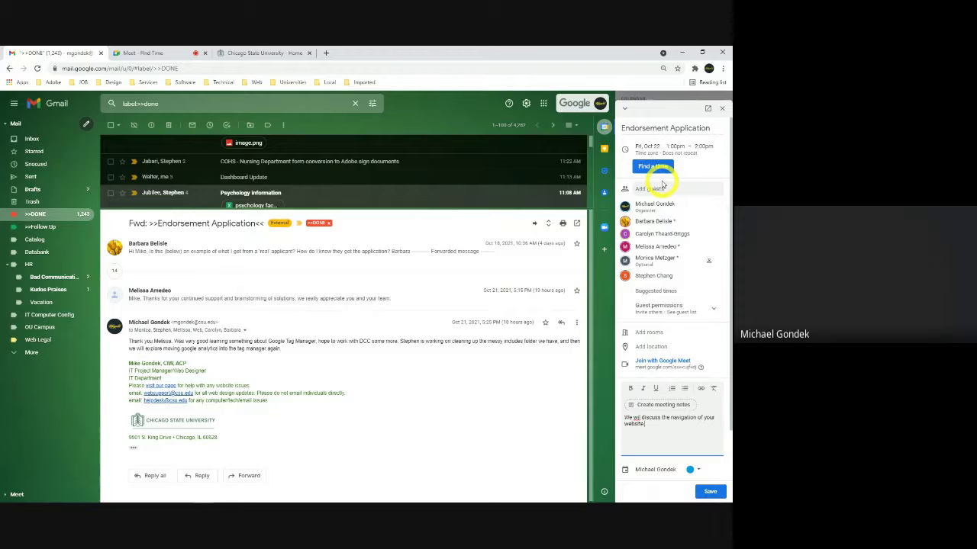
Find a time against the guests' calendars and reschedule the event to 1:00pm – 1:30pm on Fri, Oct 22.
mouse_move(654, 276)
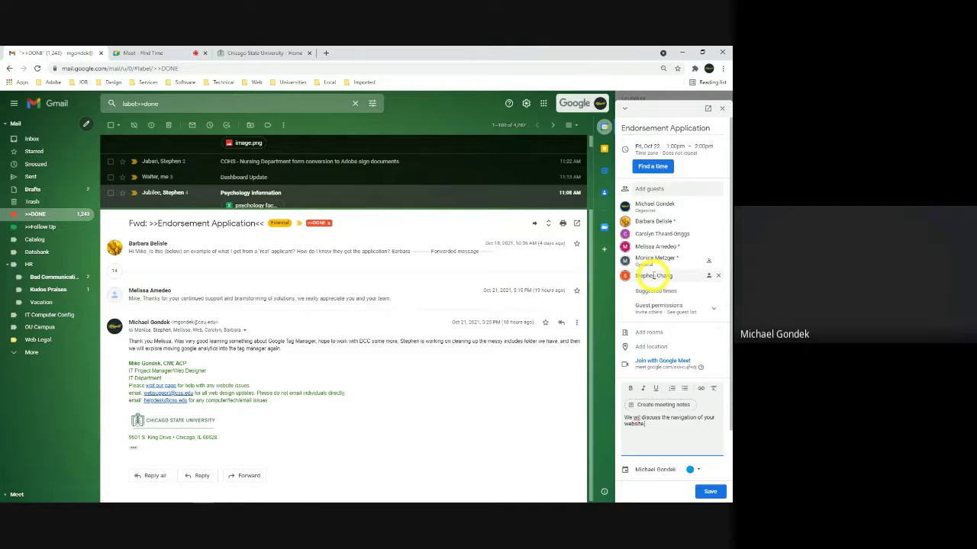
left_click(651, 167)
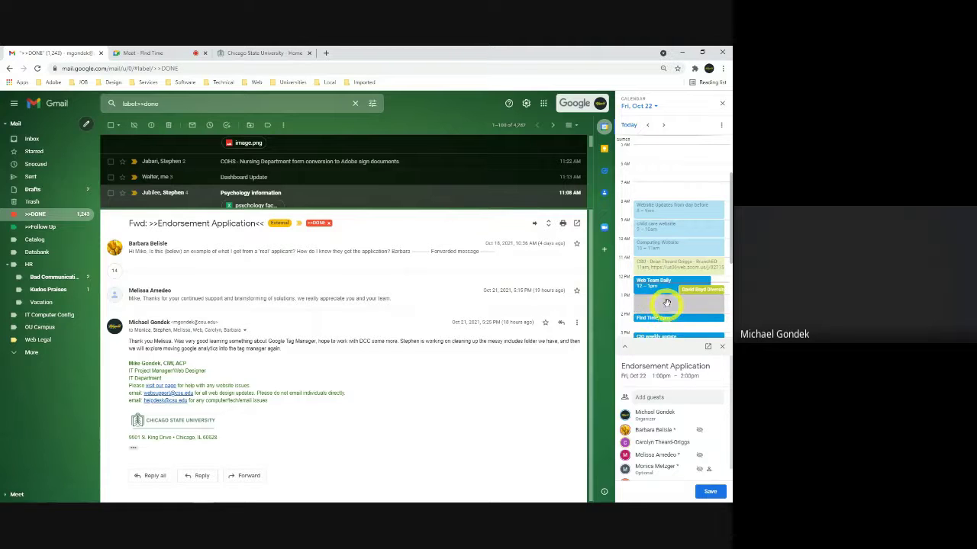
left_click_drag(667, 303, 654, 285)
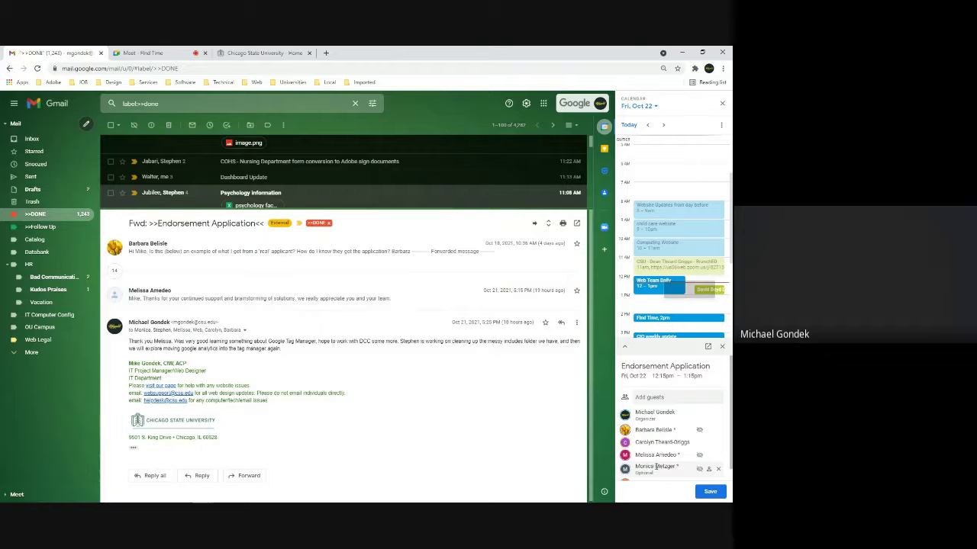
left_click(669, 368)
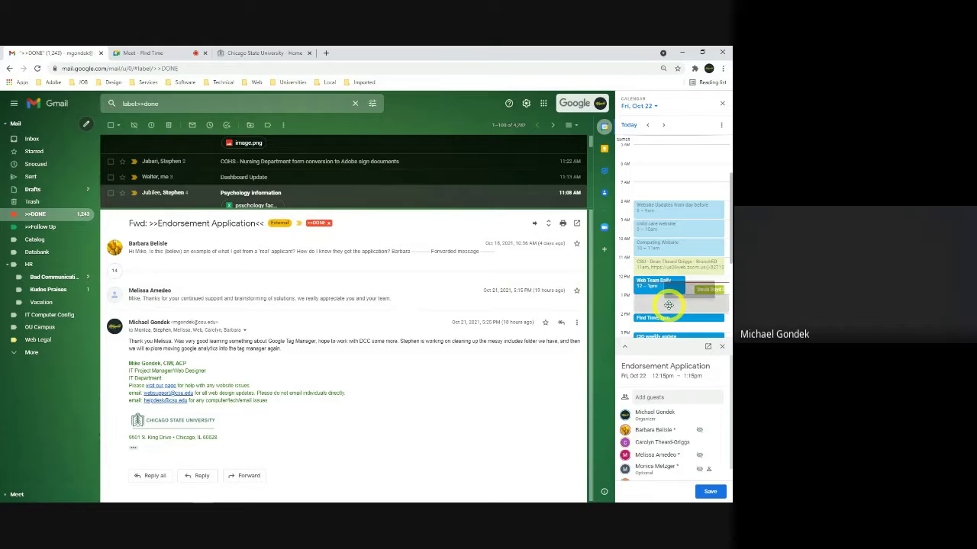
left_click_drag(669, 307, 668, 306)
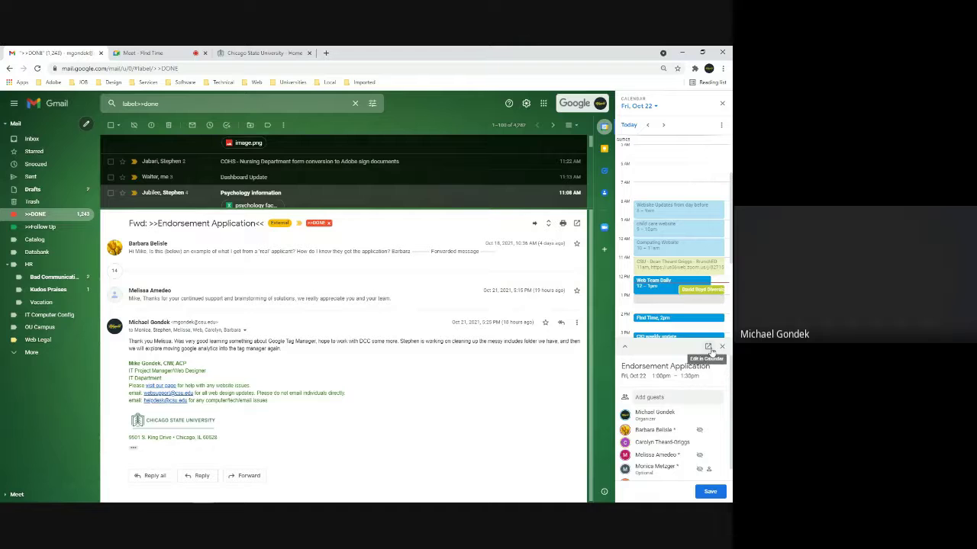
Open the event in the full Calendar editor and compare the guests' availability for Friday, October 22, 2021.
left_click(708, 348)
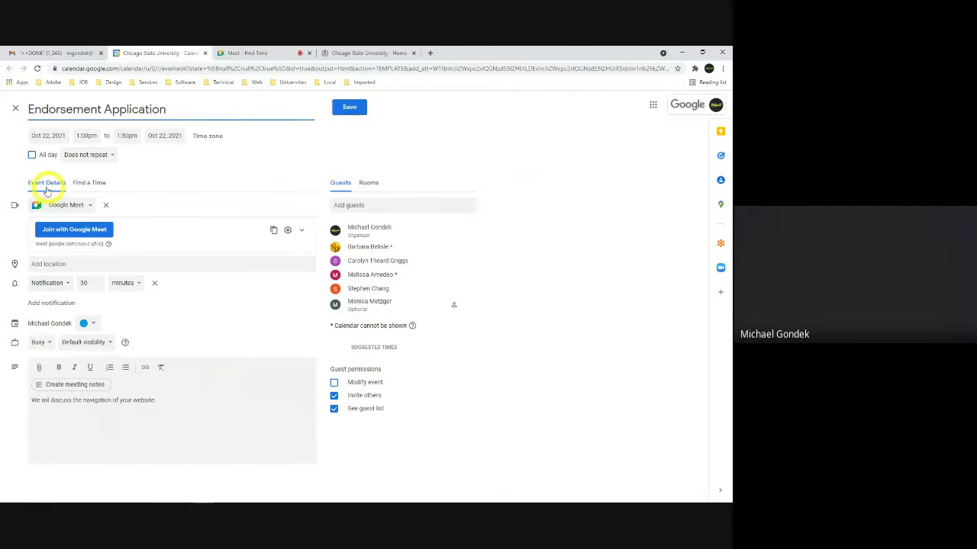
left_click(93, 184)
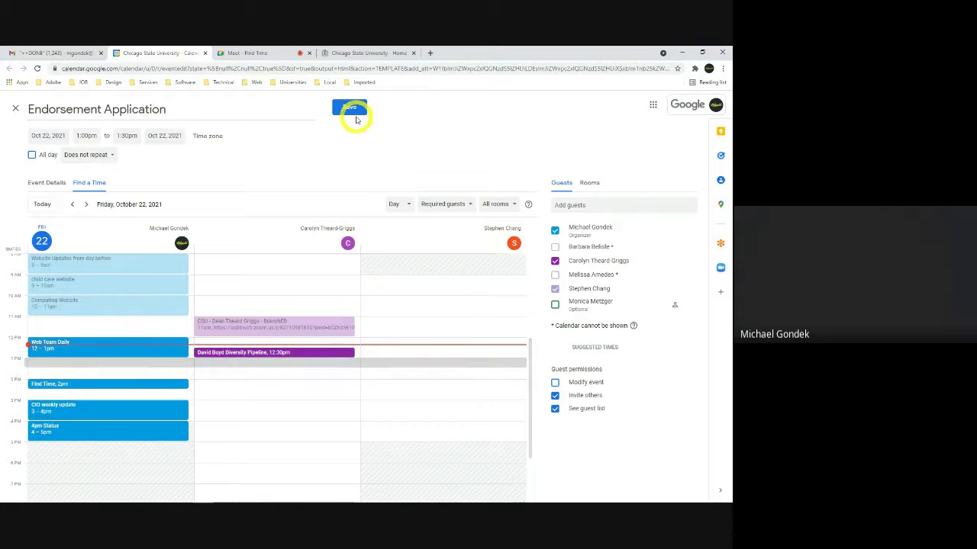
left_click(356, 55)
left_click(191, 53)
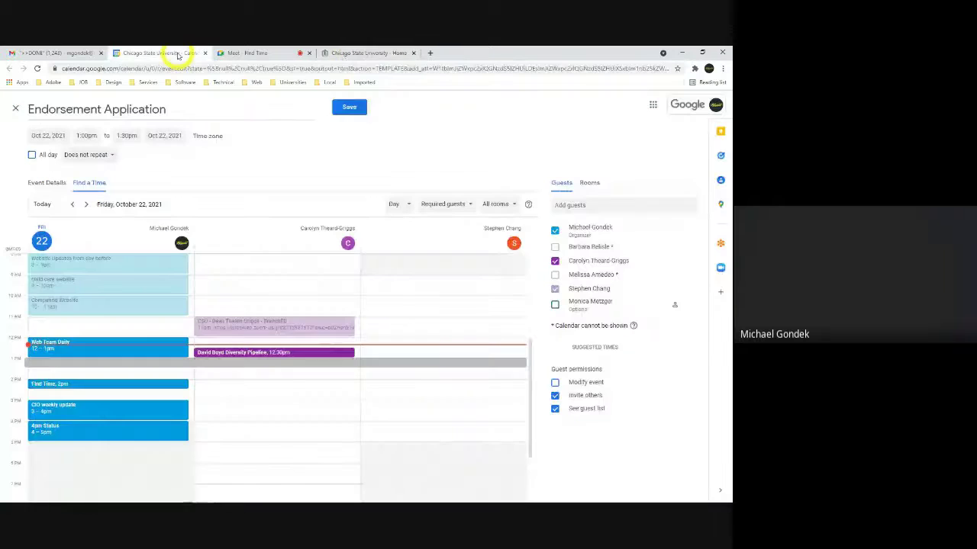
Discard the unsaved Endorsement Application event and return to the email conversation in Gmail.
left_click(15, 111)
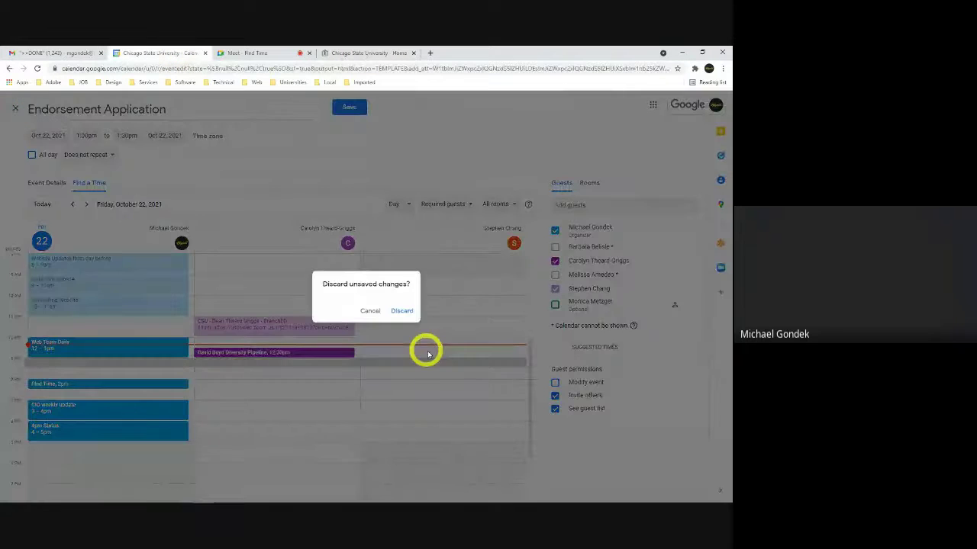
left_click(405, 309)
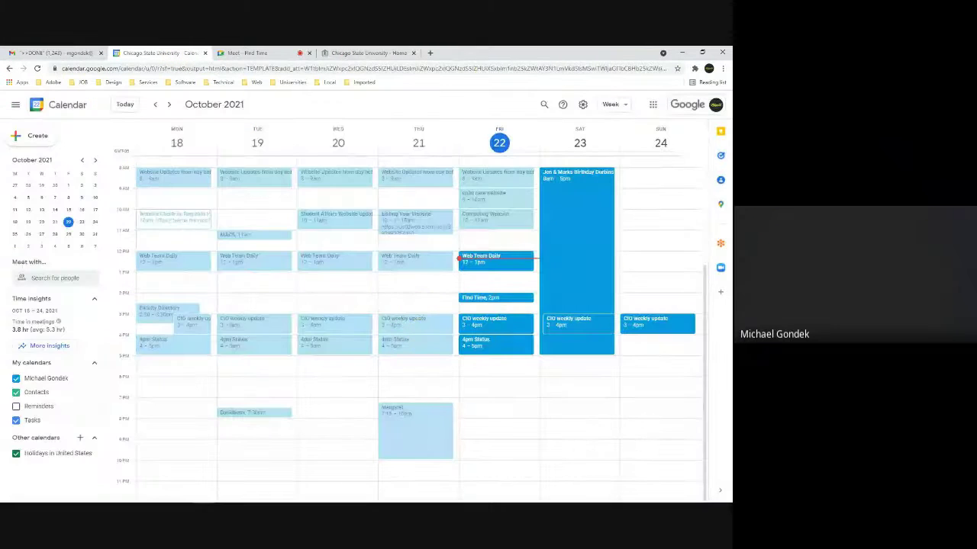
left_click(88, 55)
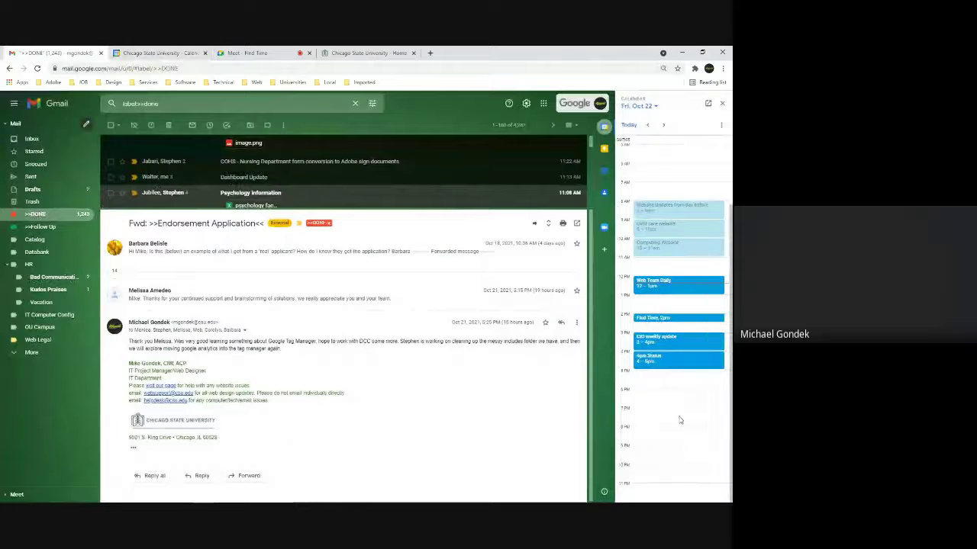
Hide and reopen the Calendar side panel beside the email, and switch to the Find Time call in Google Meet.
left_click(722, 107)
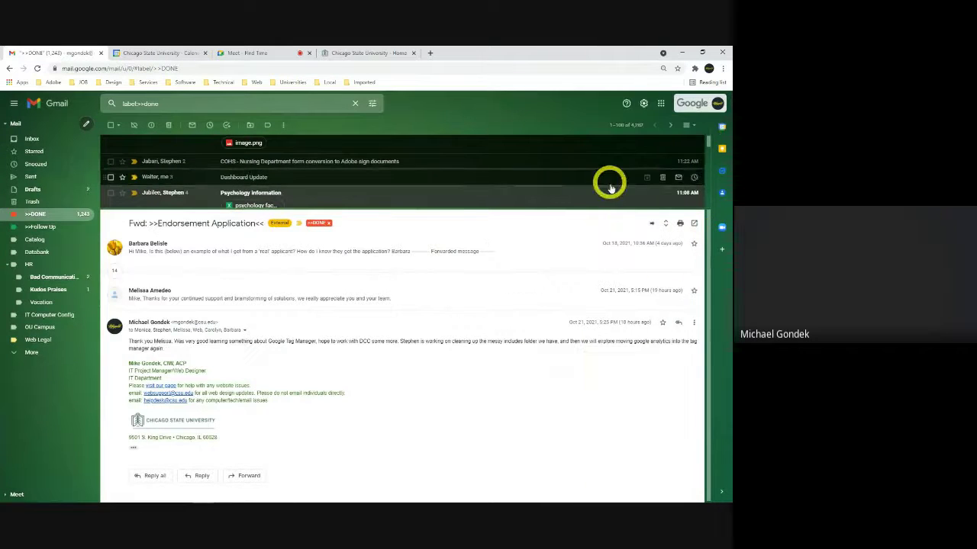
left_click(722, 130)
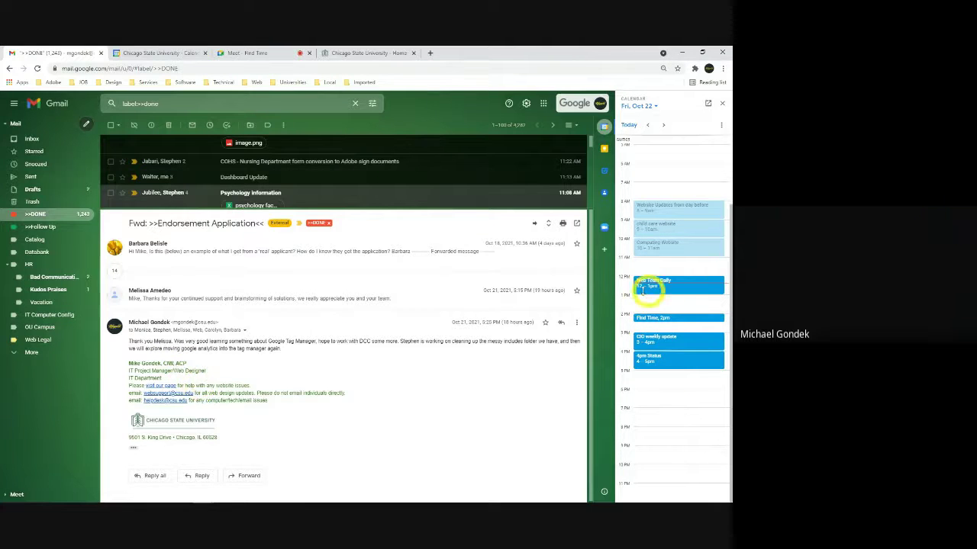
left_click(248, 55)
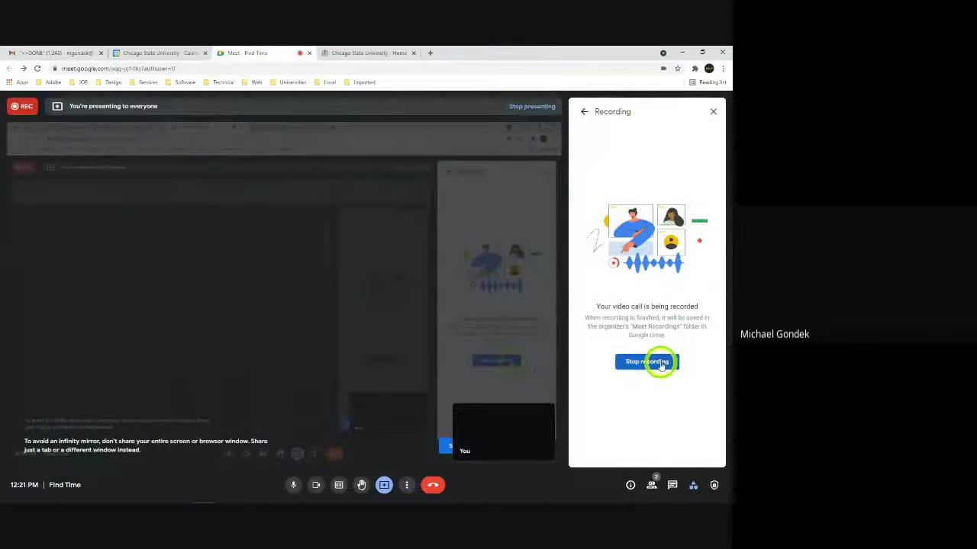